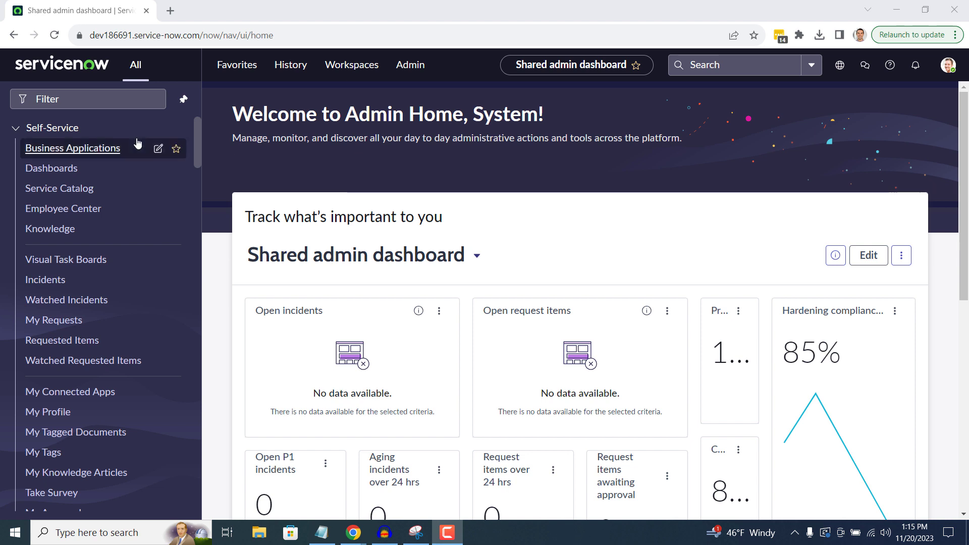
- Filter the navigator for 'Maintain Items' and open the Standard Laptop catalog item
click(130, 100)
text(Main)
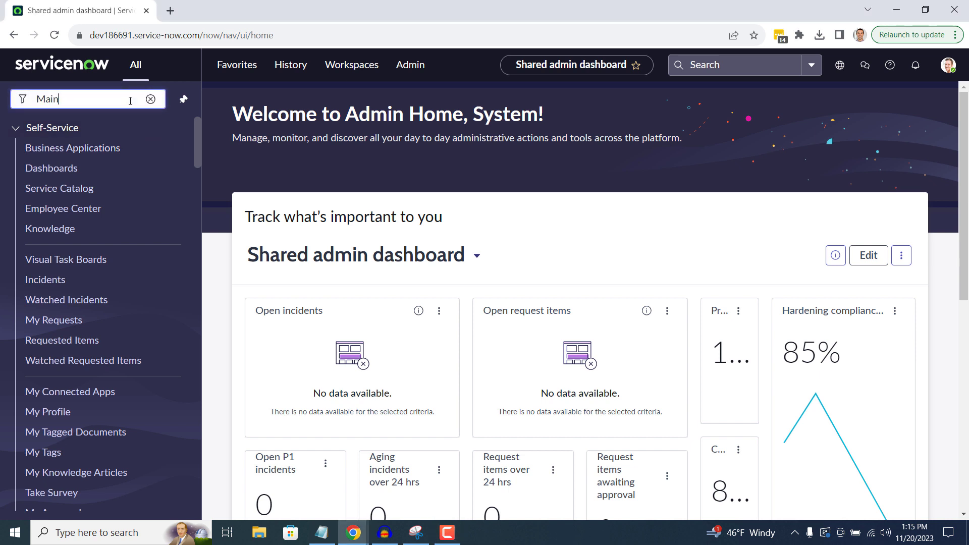
text(tain Items)
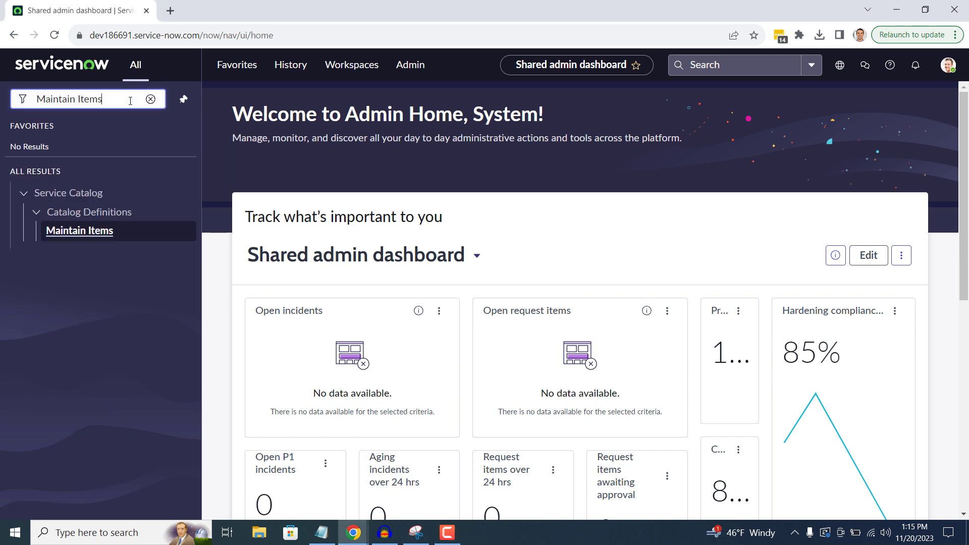
click(91, 233)
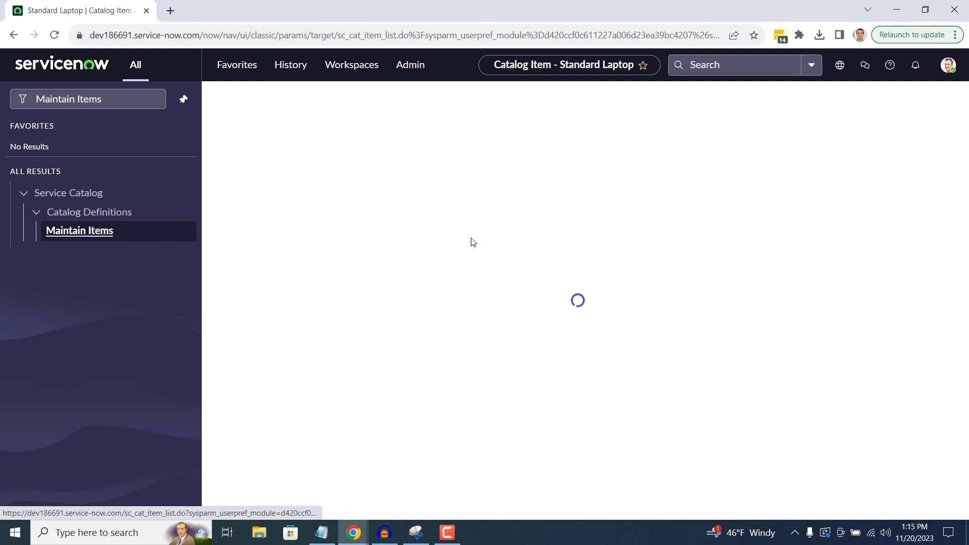
click(694, 109)
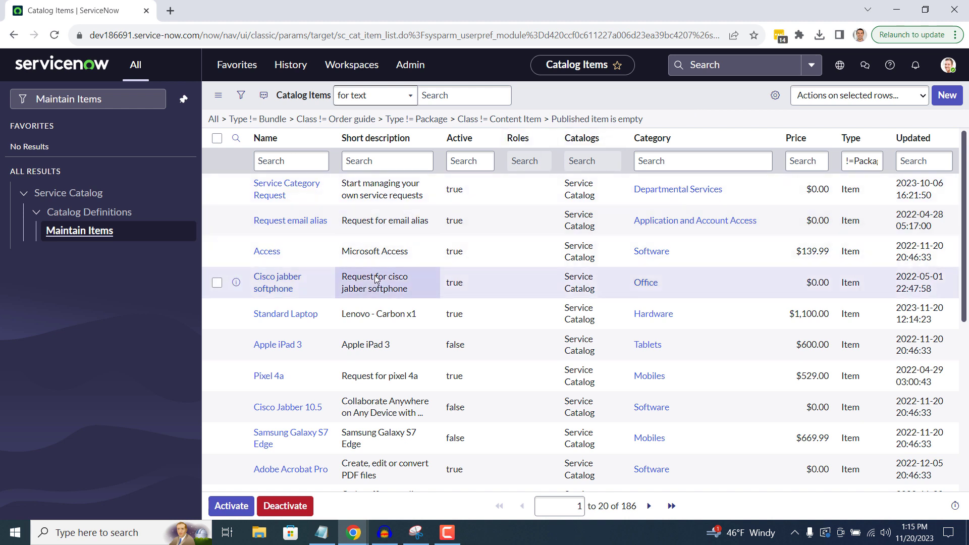
click(283, 314)
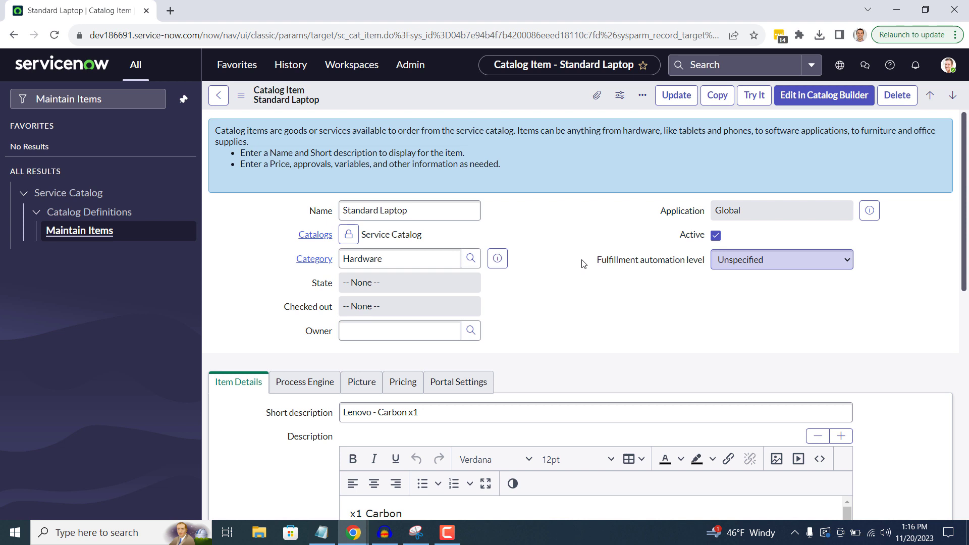
- Scroll down to the Variables list showing Standard Laptop's four existing variables
scroll(943, 323, down, 5)
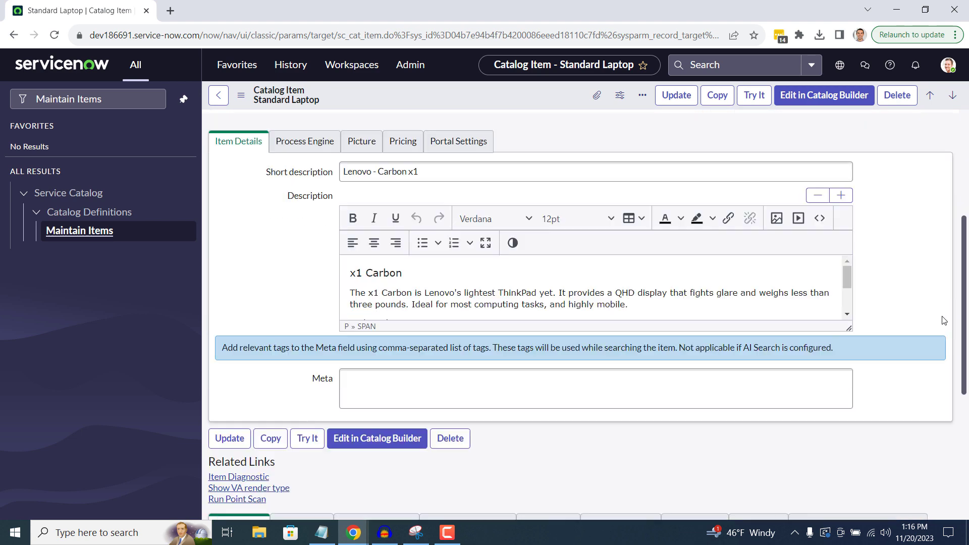
scroll(943, 323, down, 5)
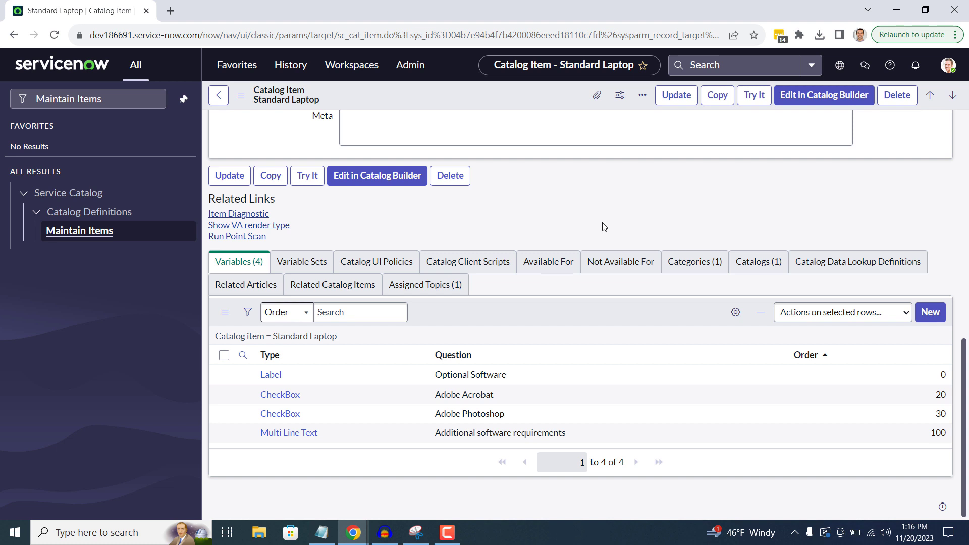
- Start a new Standard Laptop variable of type Select Box with order 200
click(930, 312)
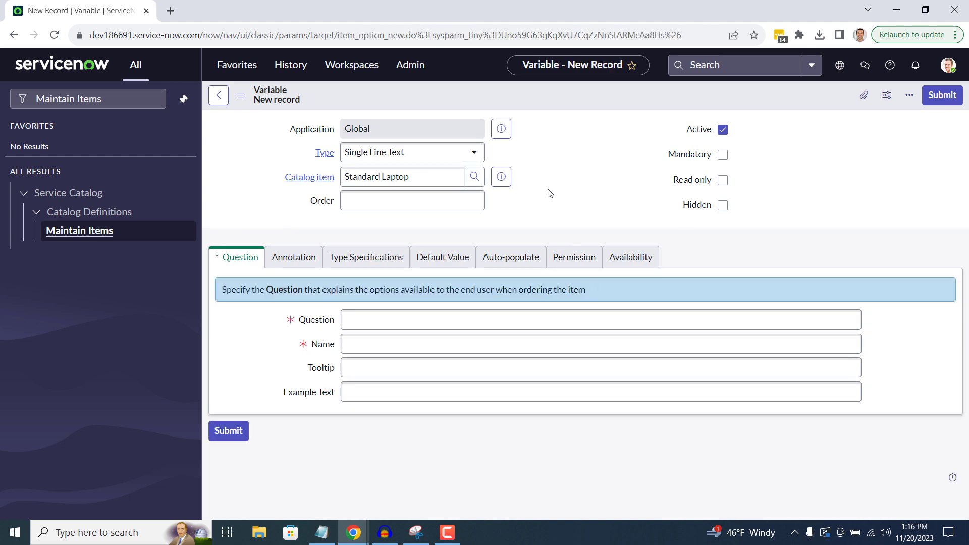
click(472, 157)
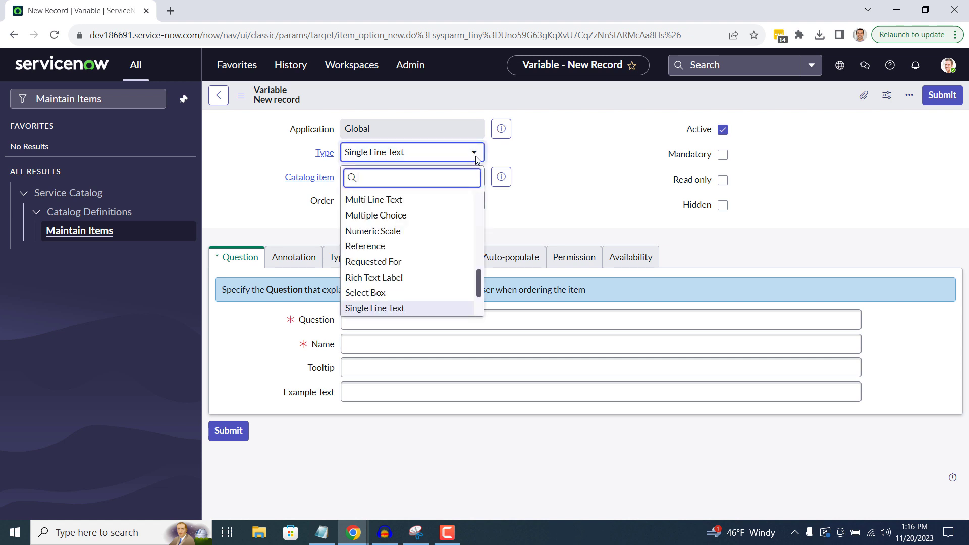
click(415, 292)
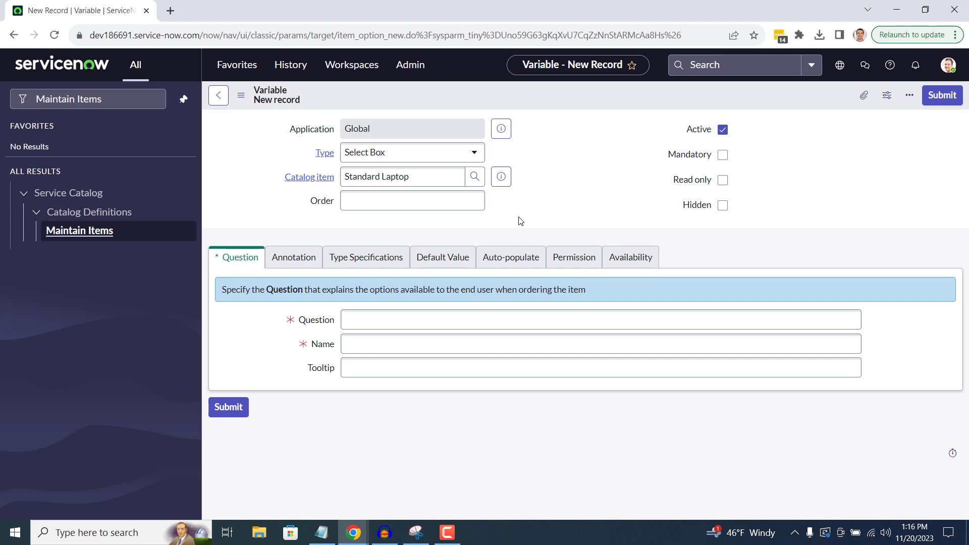
click(450, 200)
text(200)
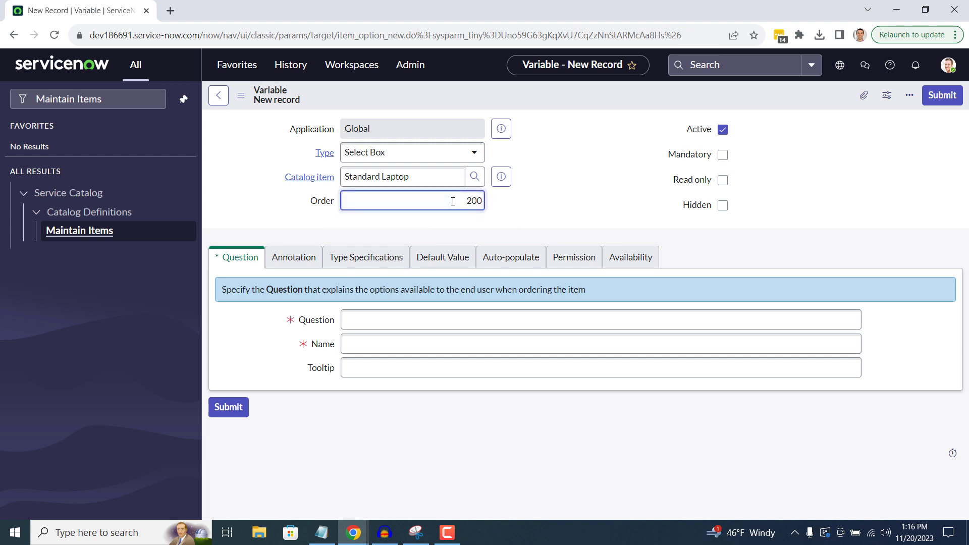
click(514, 217)
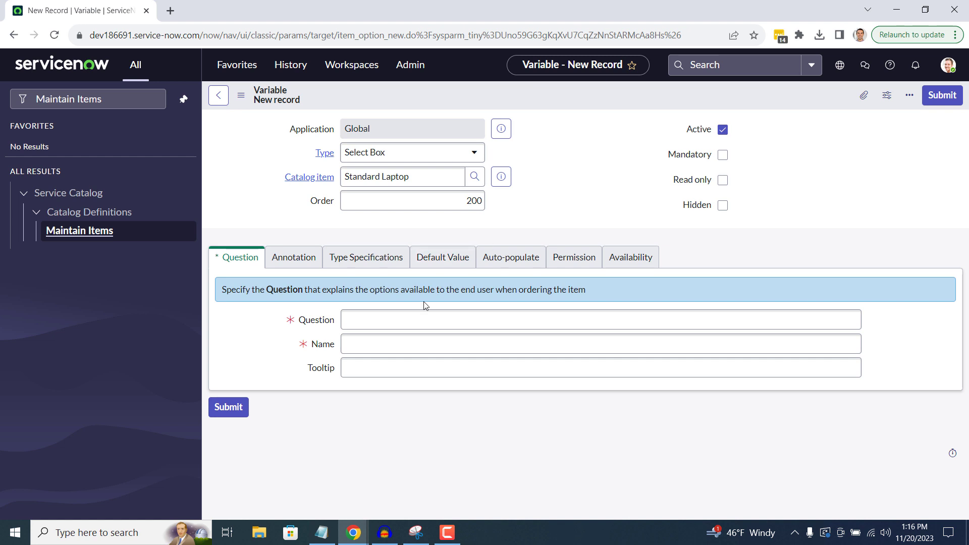
- Enter the question 'Memory (RAM)' so the name fills as memory_ram, and make it mandatory
click(413, 319)
text(Memory (RAM))
click(431, 416)
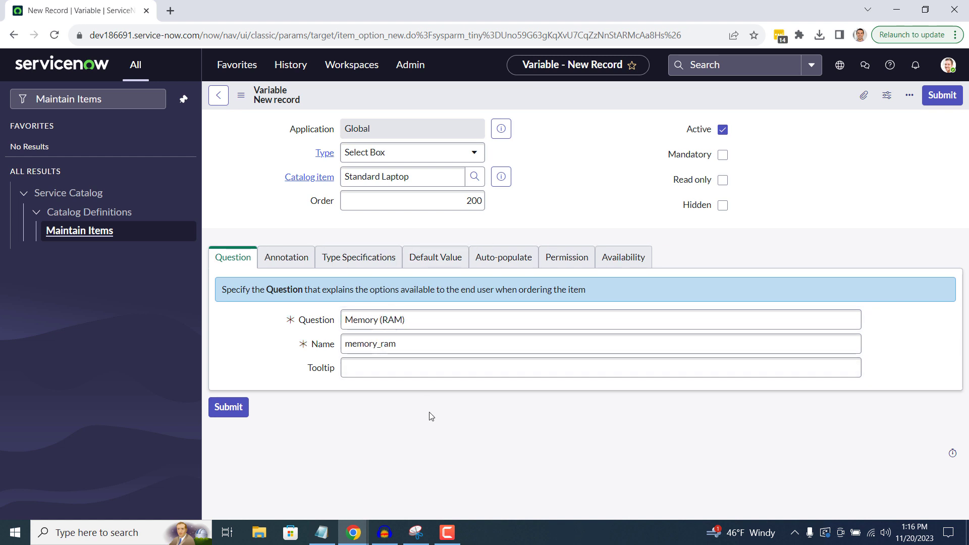
click(722, 155)
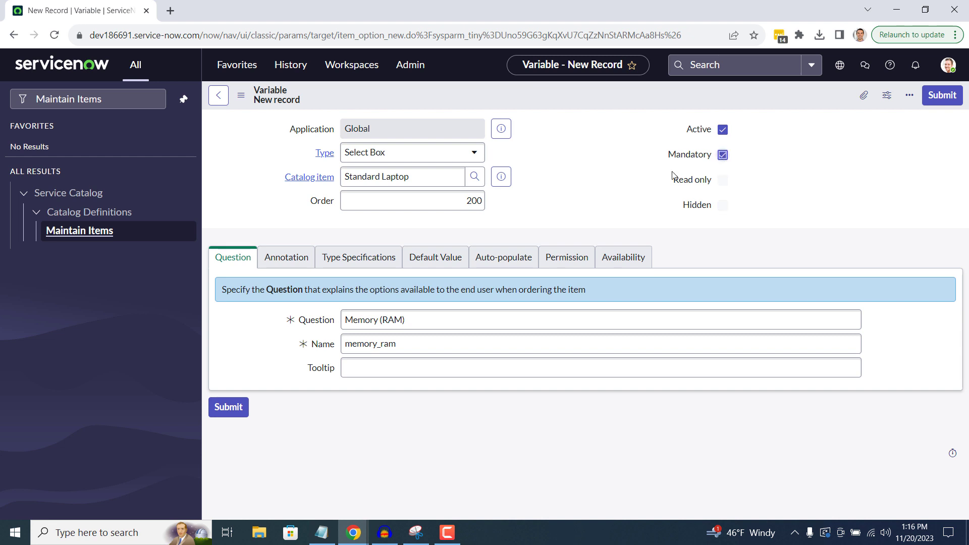
- Save the variable and add a 16GB question choice with value 16gb
right_click(562, 101)
click(578, 112)
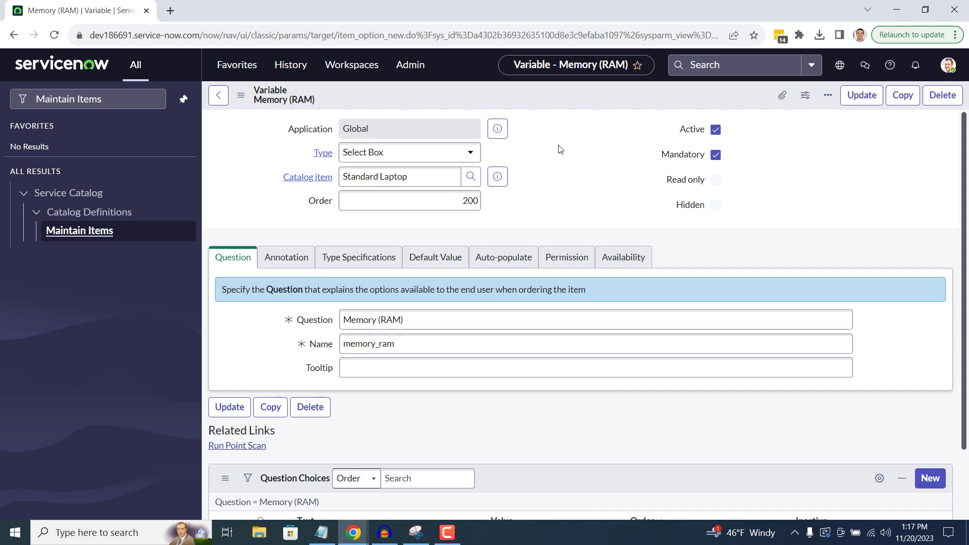
scroll(949, 242, down, 2)
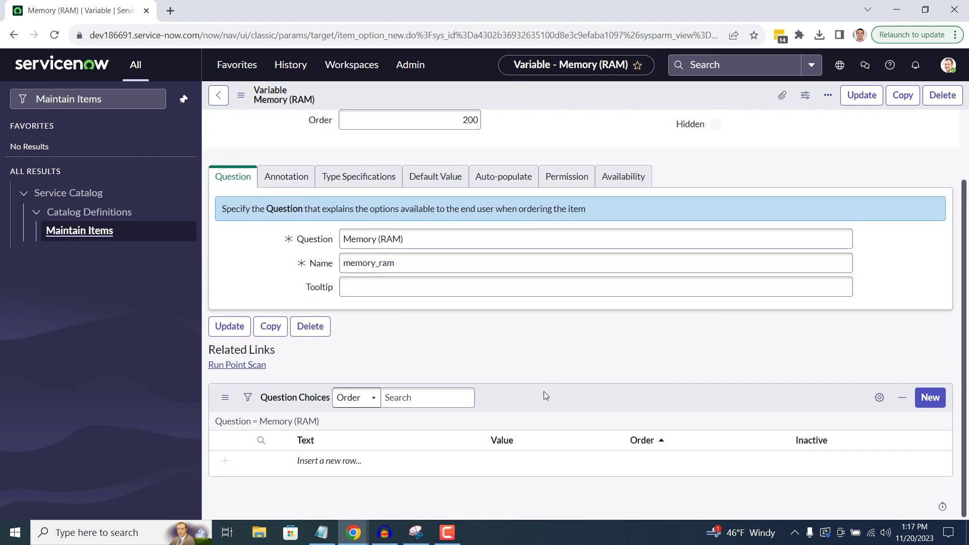
click(368, 456)
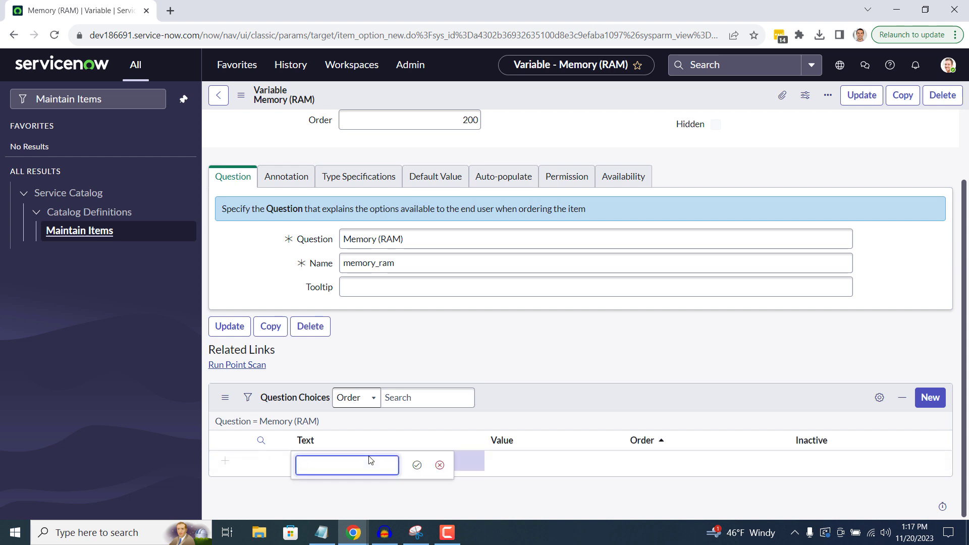
text(16GB)
click(412, 467)
double_click(525, 463)
text(16gb)
click(600, 465)
- Add a second choice 32GB with value 32gb and order 200
click(345, 482)
text(32GB)
double_click(510, 490)
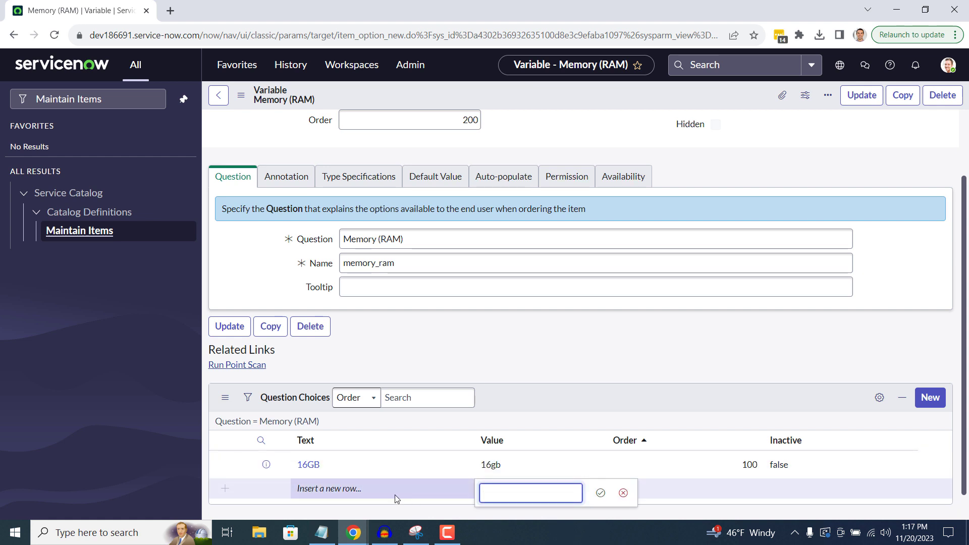
click(395, 495)
text(32GB)
key(Return)
double_click(519, 488)
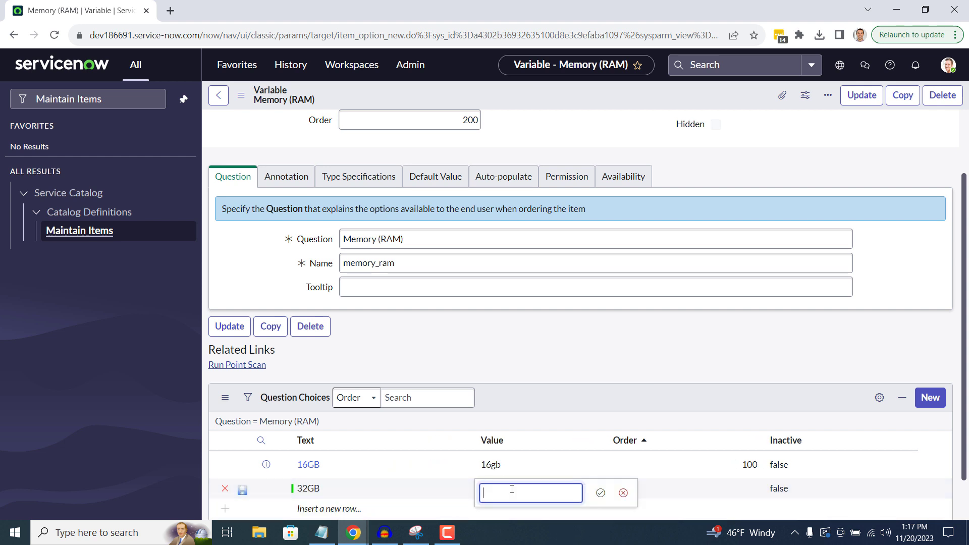
text(32gb)
click(600, 489)
double_click(681, 488)
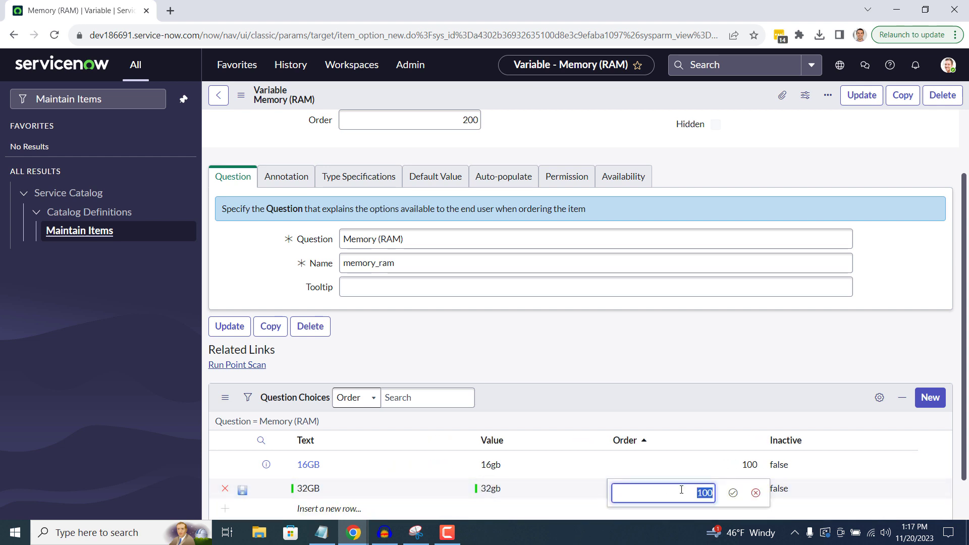
text(200)
click(735, 490)
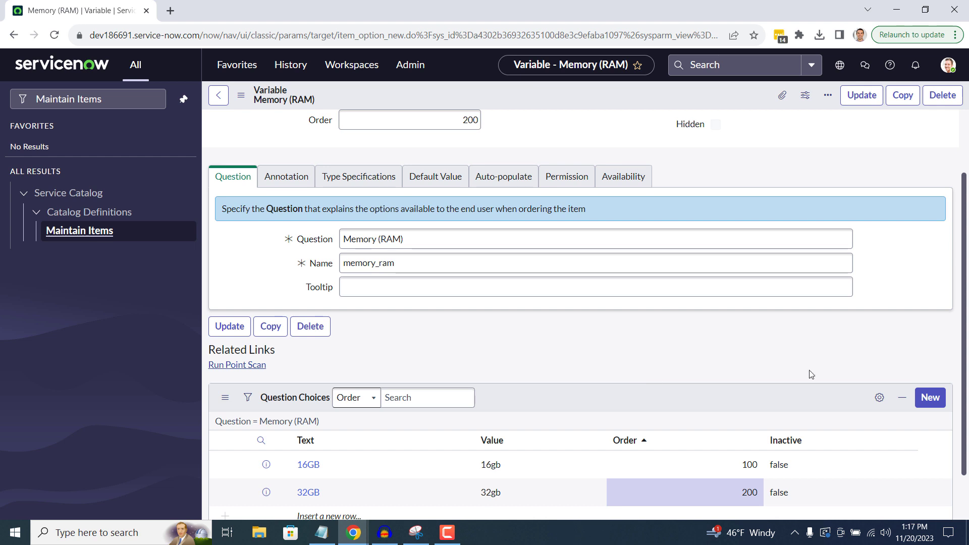
drag(960, 325, 961, 206)
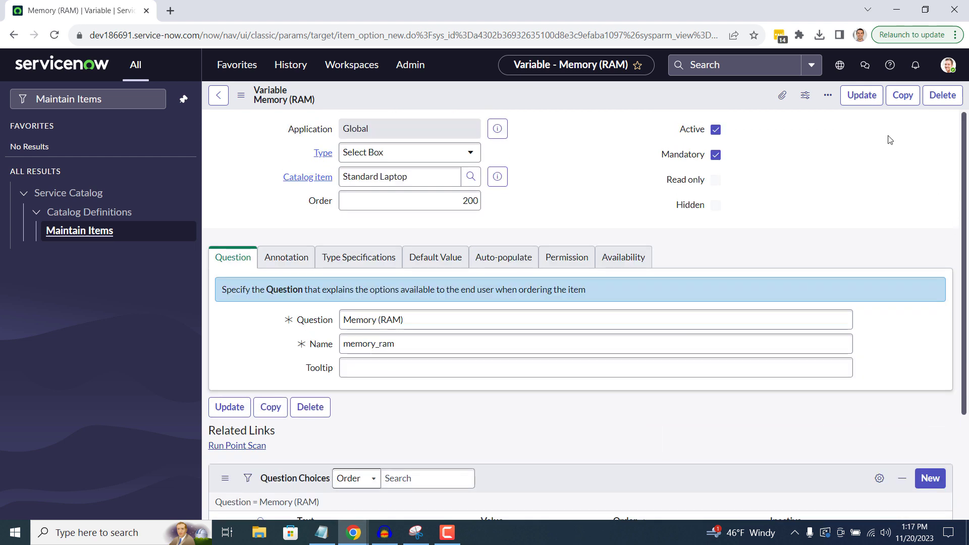
- Update the variable and preview the Standard Laptop order page with Try It
click(861, 96)
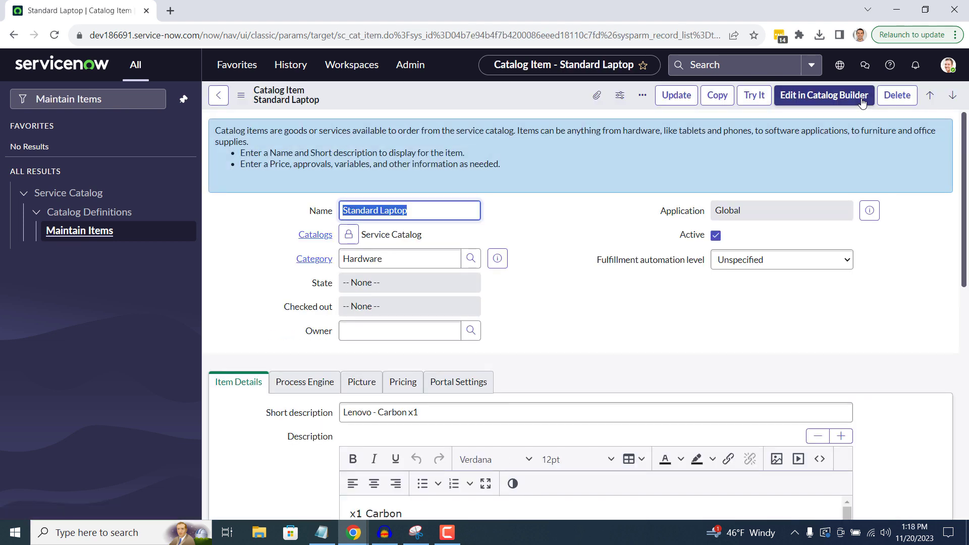
click(903, 250)
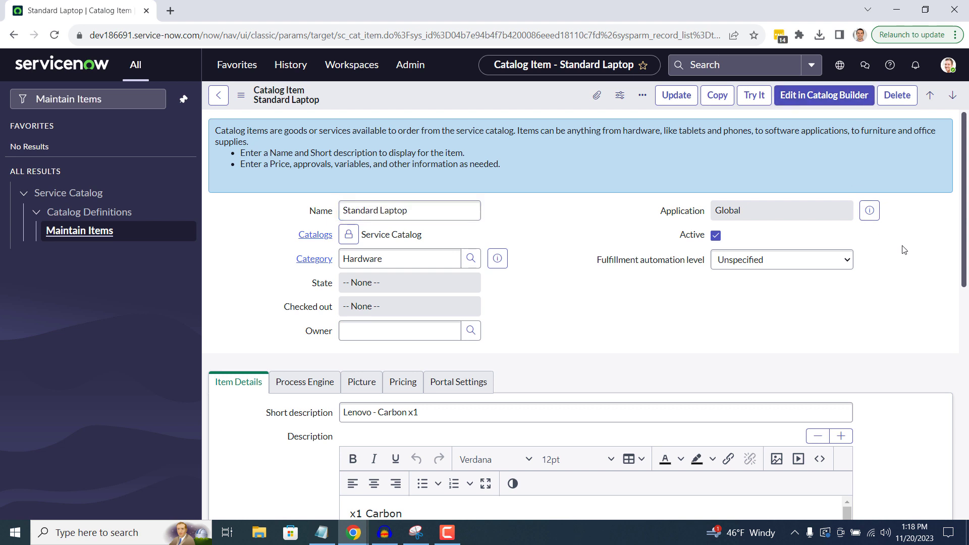
click(754, 96)
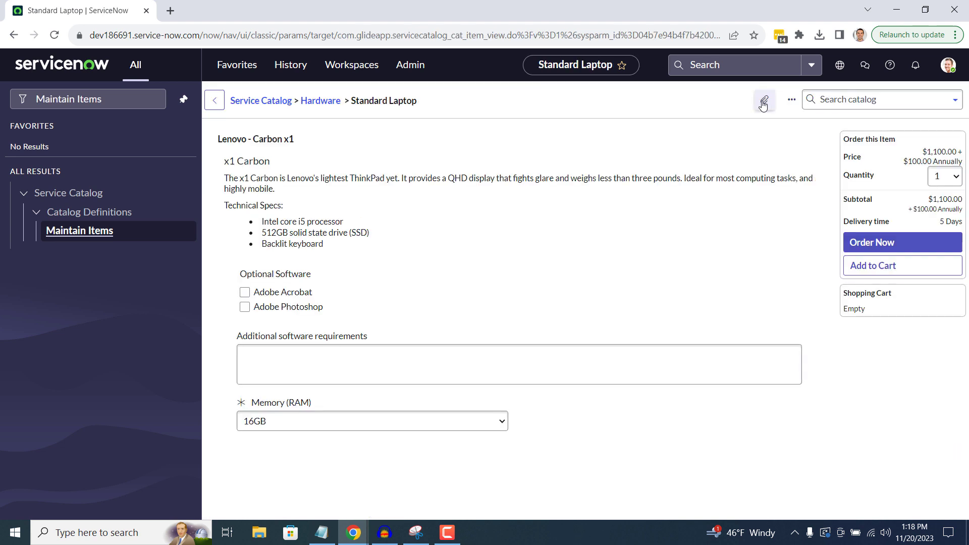
click(616, 237)
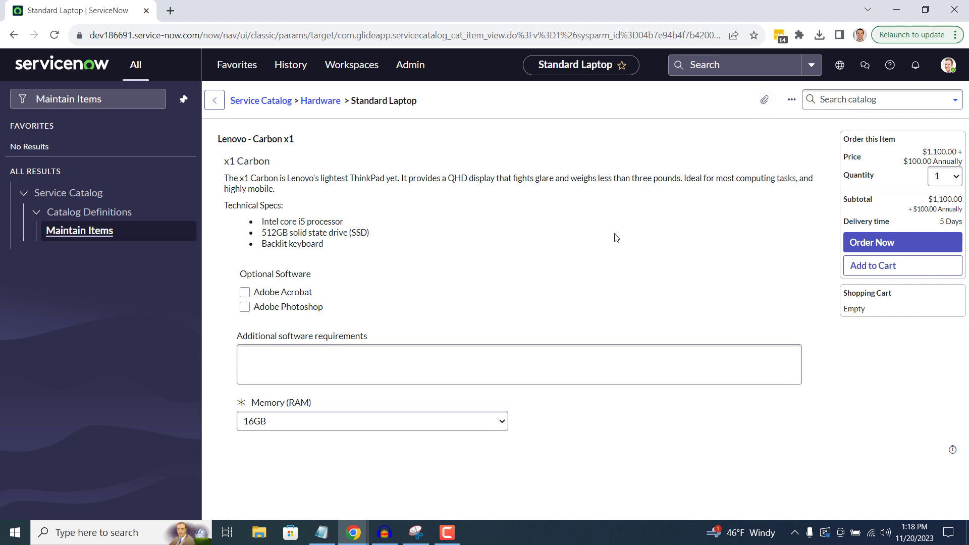
- Test the Memory (RAM) dropdown by picking 32GB, then switching back to 16GB
click(430, 419)
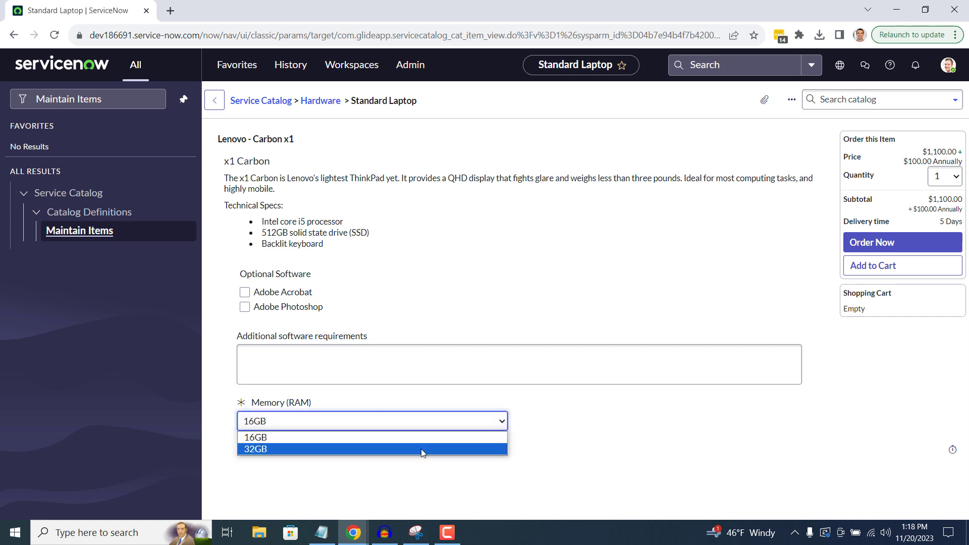
click(421, 449)
click(426, 427)
click(424, 437)
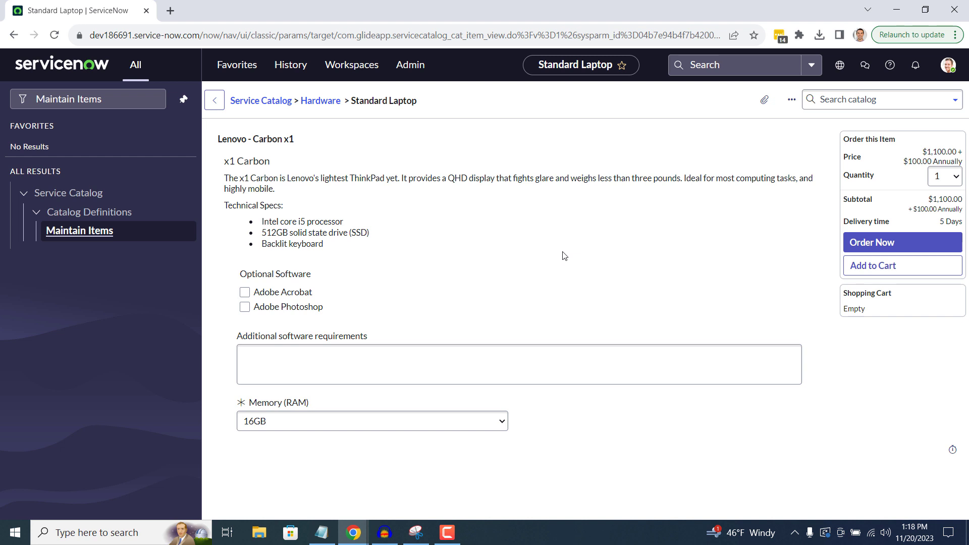